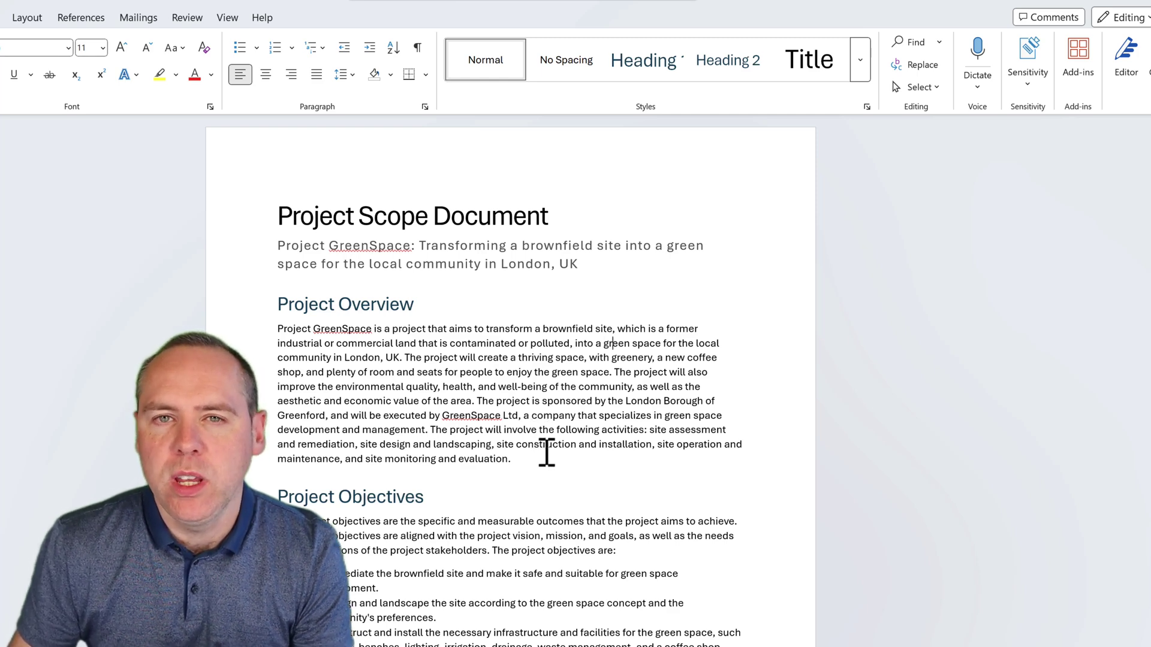
Review the whole scope document and copy a view-only share link to it.
scroll(547, 456, "down", 1)
scroll(547, 455, "down", 1)
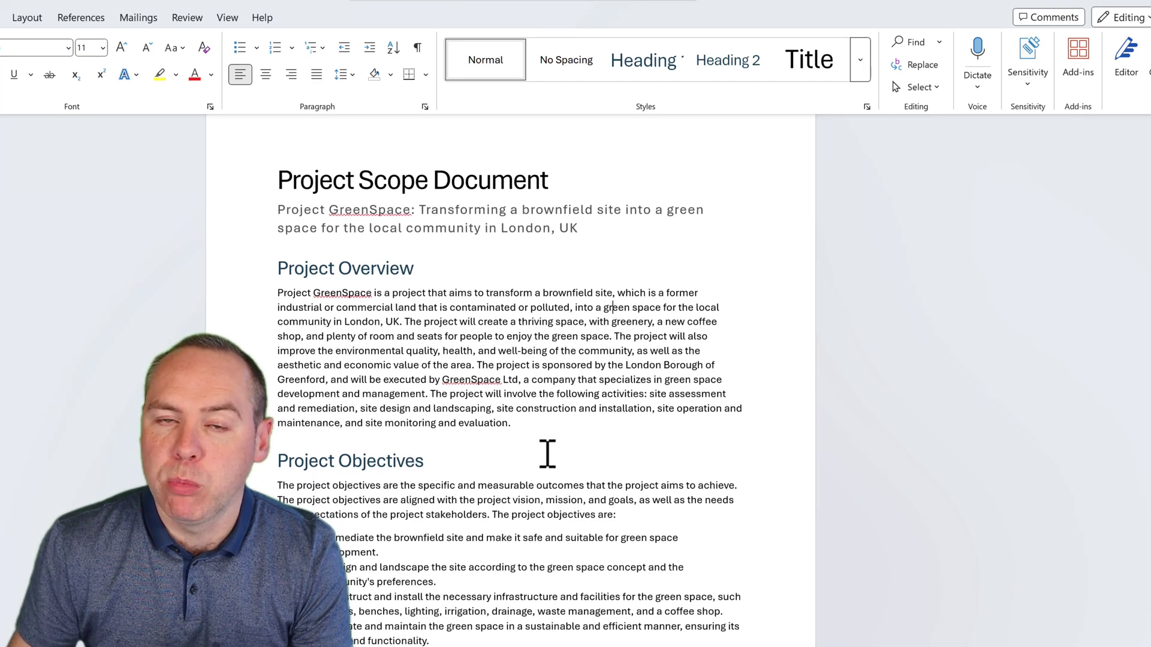
scroll(547, 455, "down", 3)
scroll(543, 458, "down", 10)
scroll(544, 459, "down", 14)
scroll(543, 460, "down", 12)
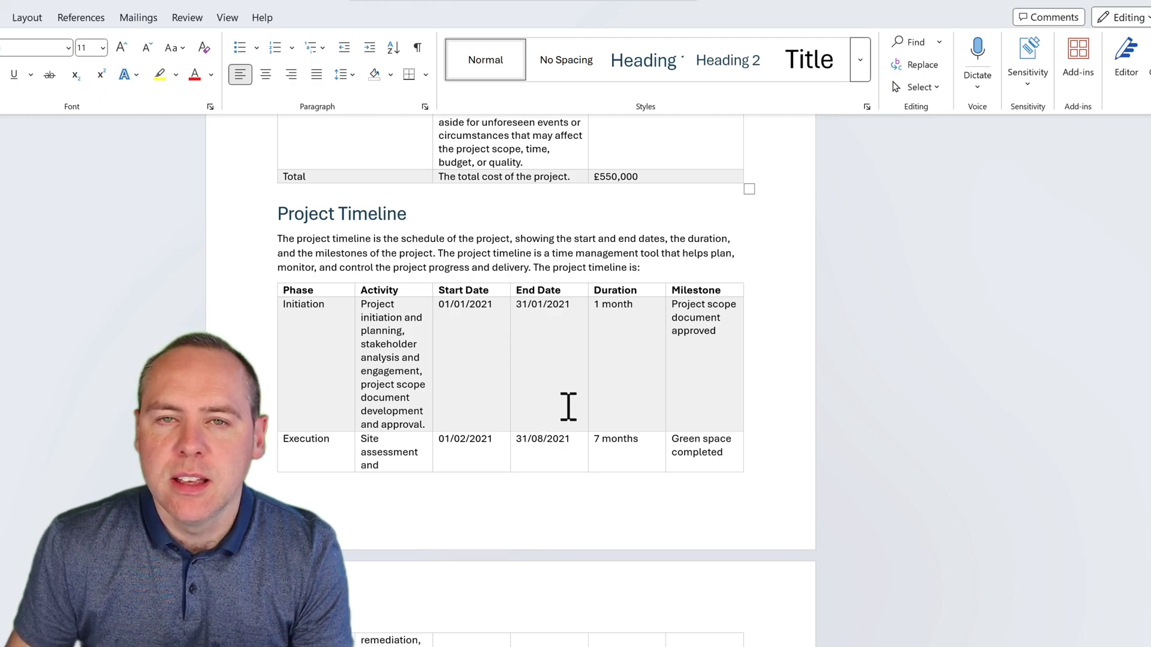
scroll(567, 406, "up", 10)
scroll(569, 407, "up", 15)
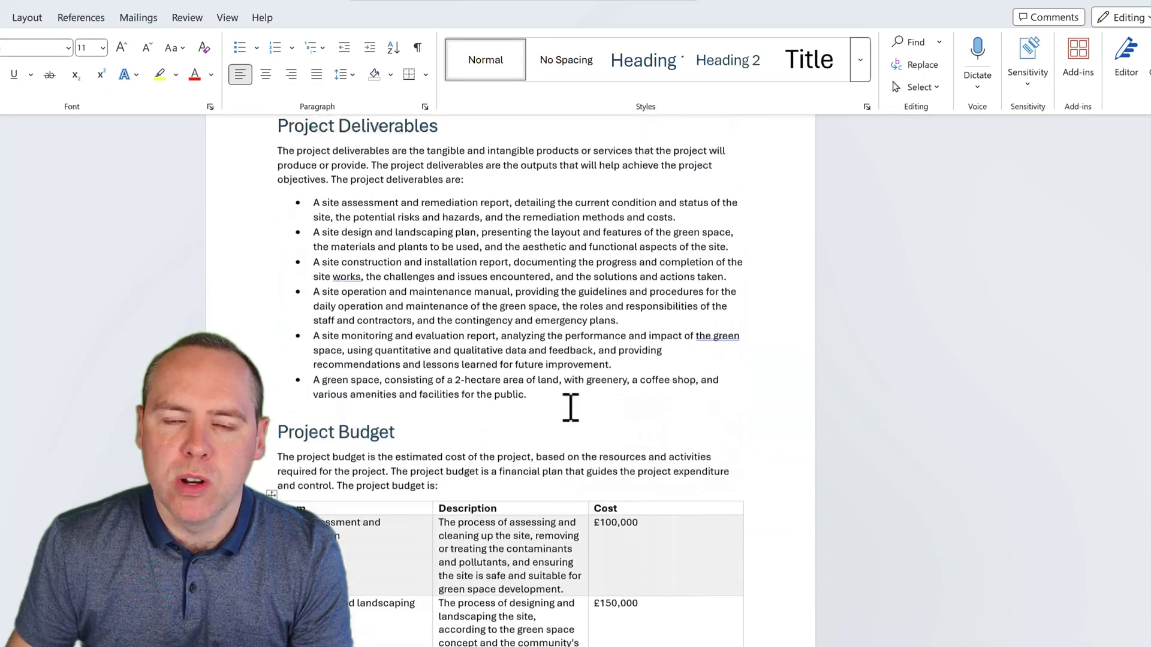
scroll(573, 411, "up", 2)
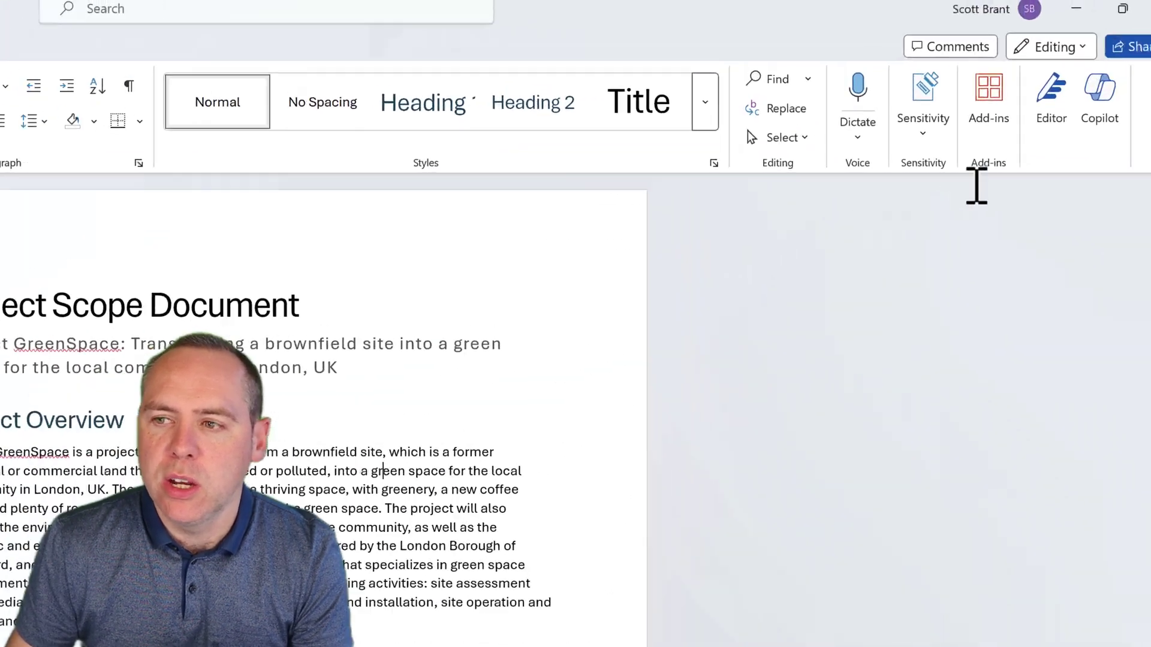
left_click(1127, 76)
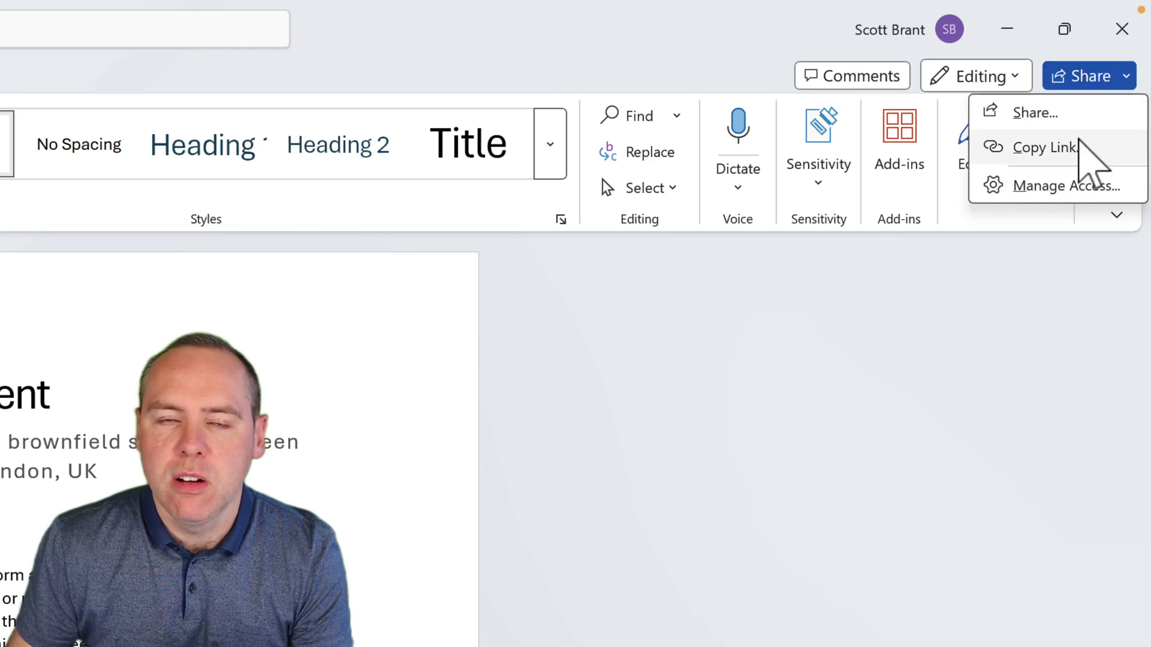
left_click(1076, 146)
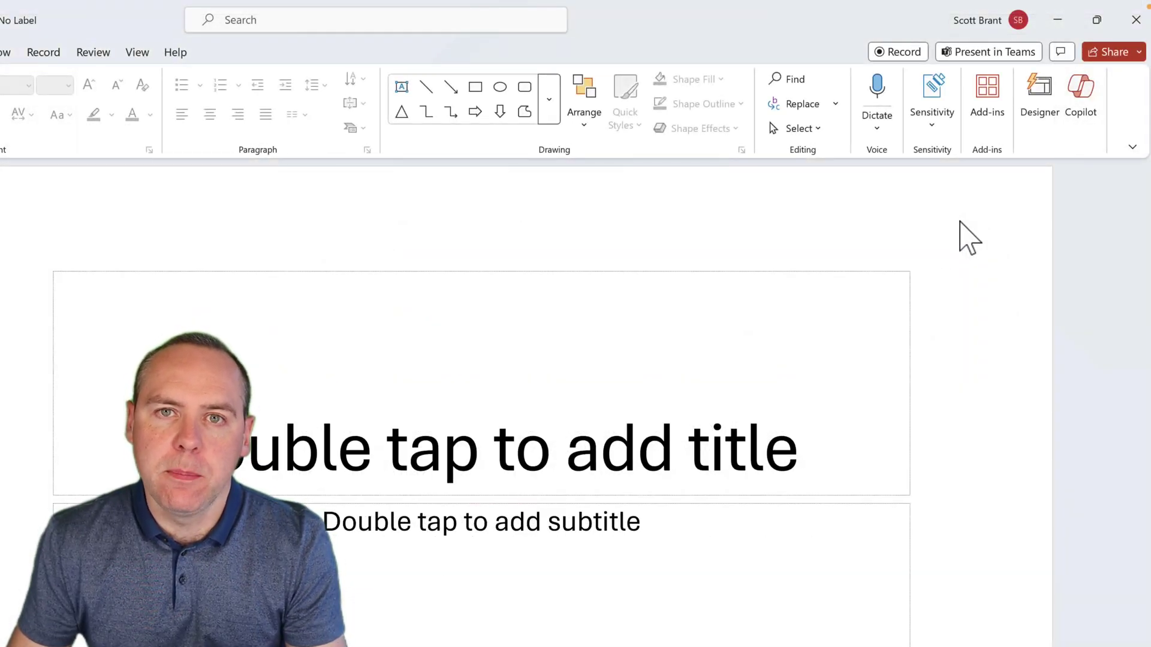
Have Copilot draft a 13-slide Project GreenSpace deck from Project GreenSpace.docx.
left_click(1088, 108)
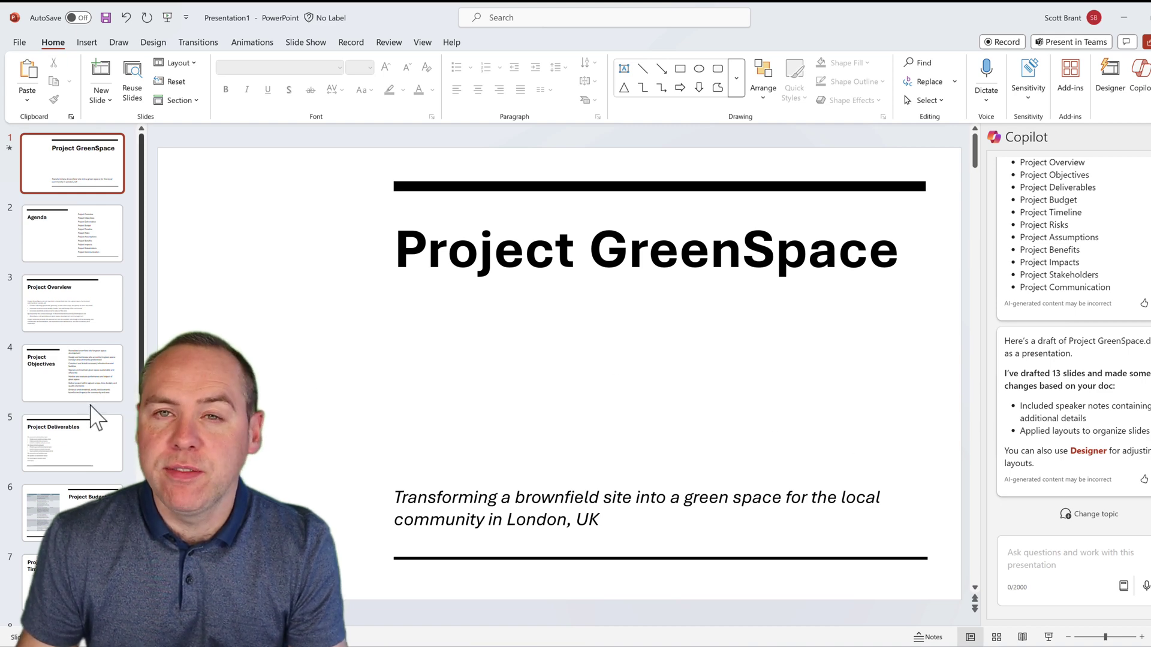
Step from the Agenda slide through to Project Timeline, then back to Project Overview.
left_click(78, 258)
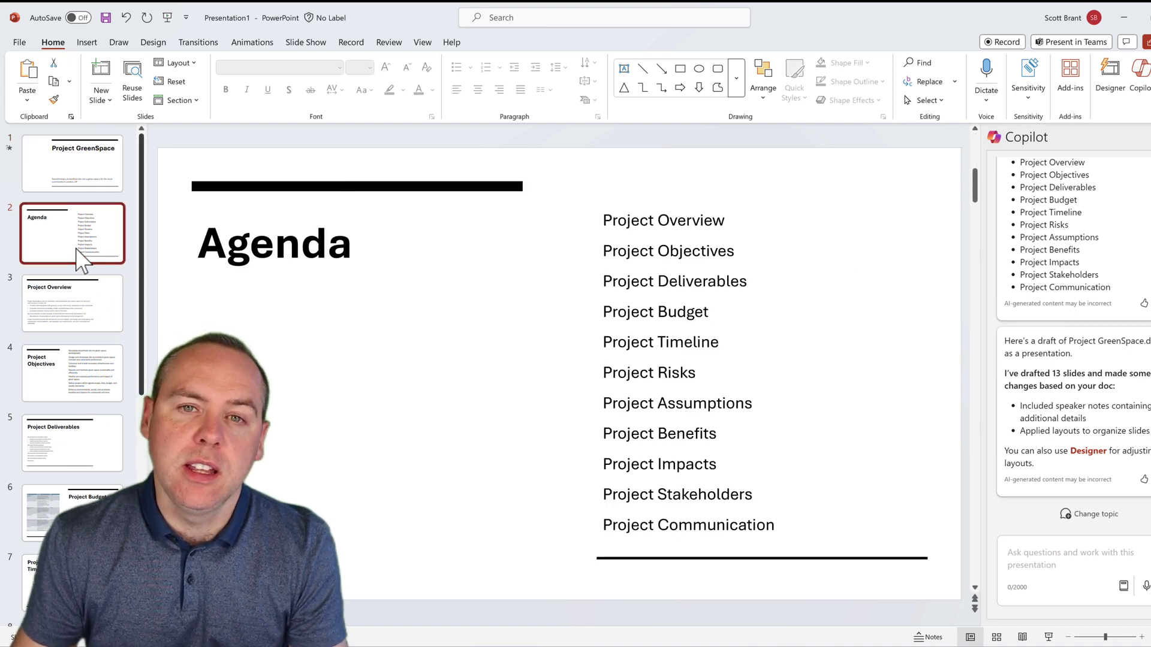
key("Down")
key("Down")
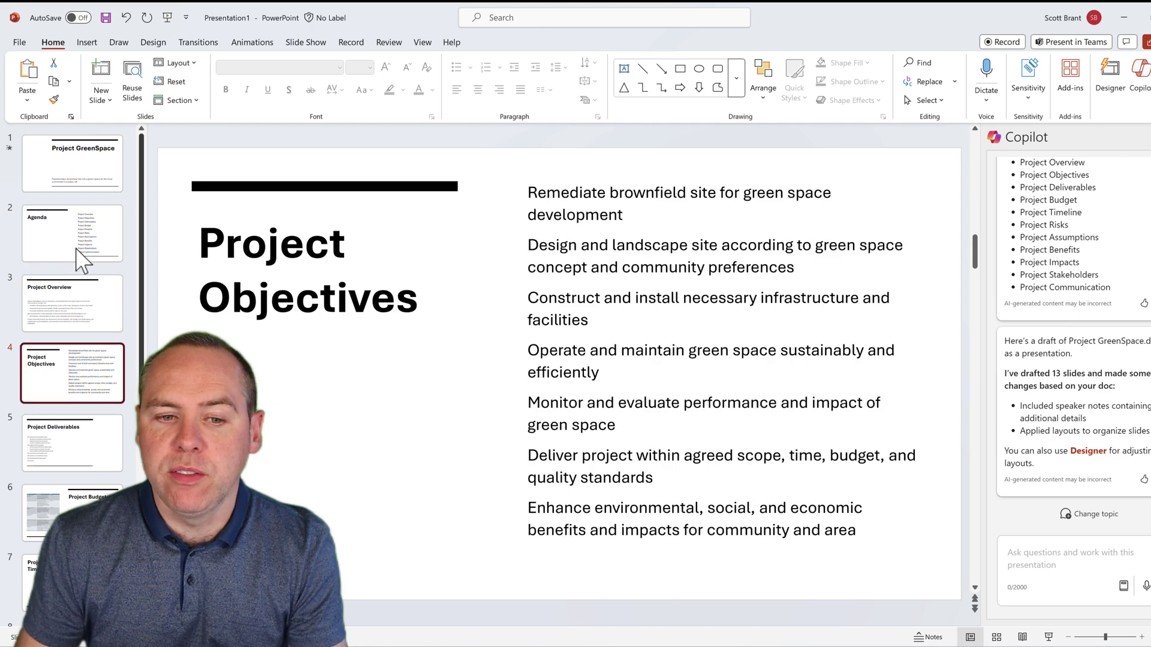
key("Down")
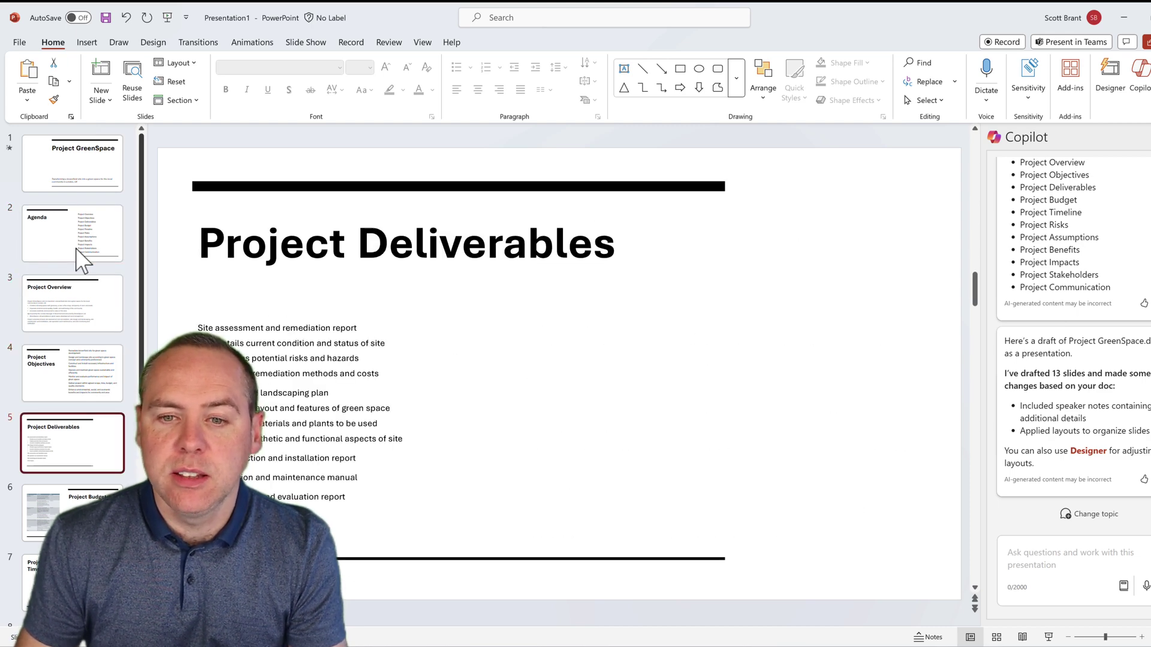
key("Down")
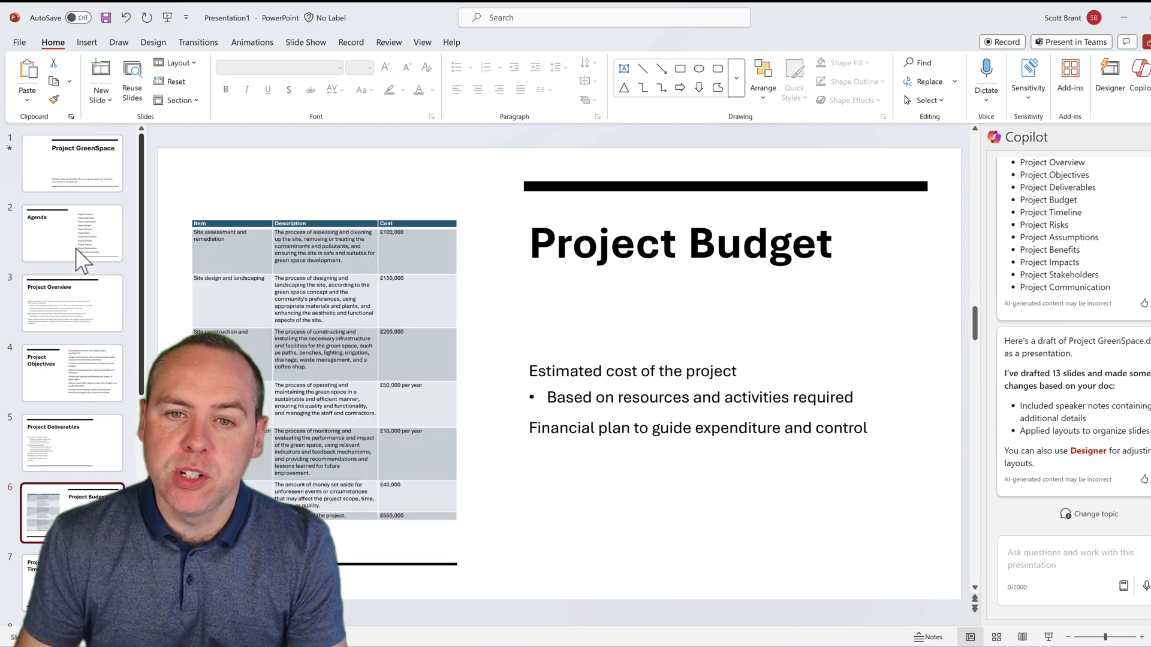
key("Down")
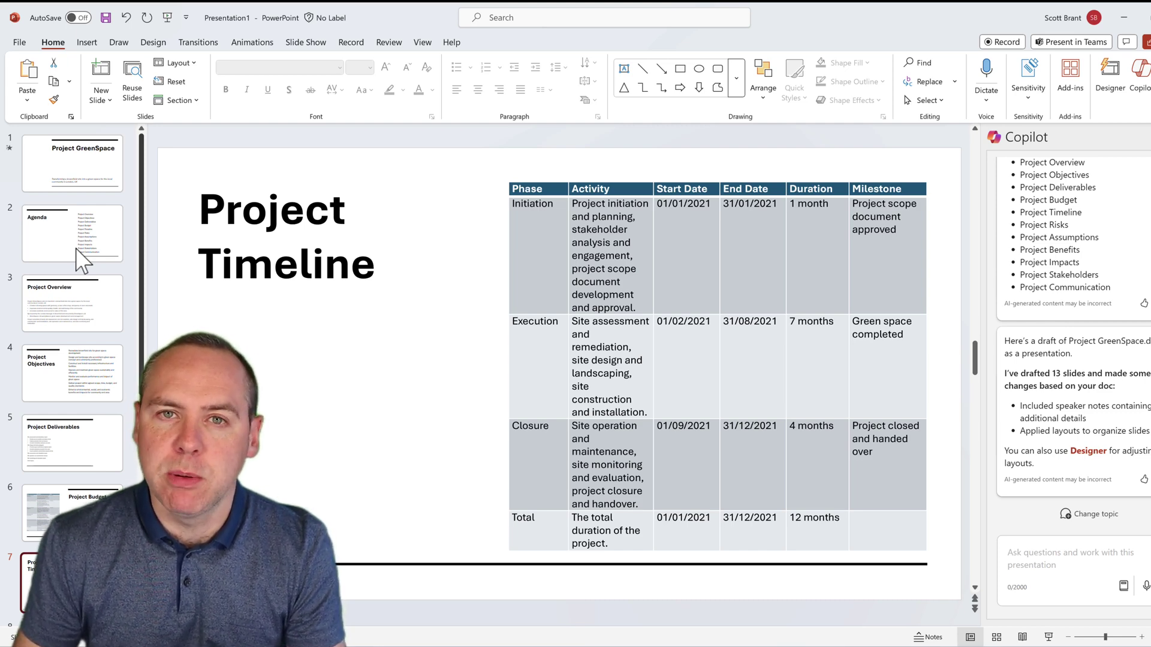
key("Up")
key("Up")
key("Up")
key("Up")
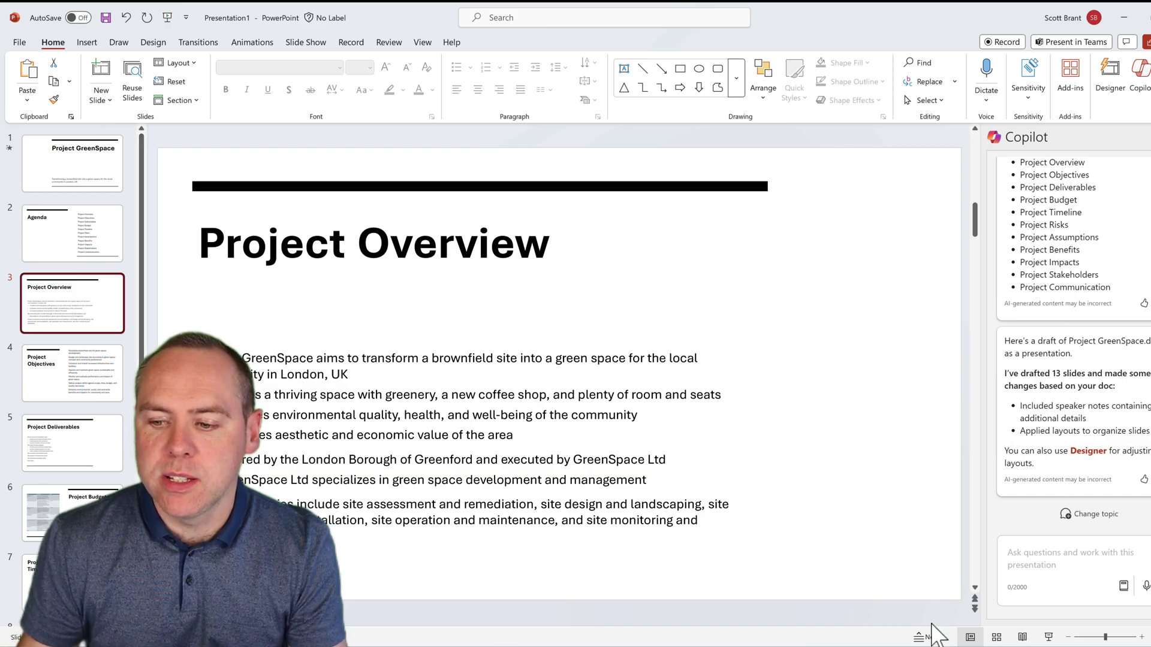
Enlarge the Project Overview speaker notes and select the summary and original content text.
left_click_drag(928, 626, 928, 587)
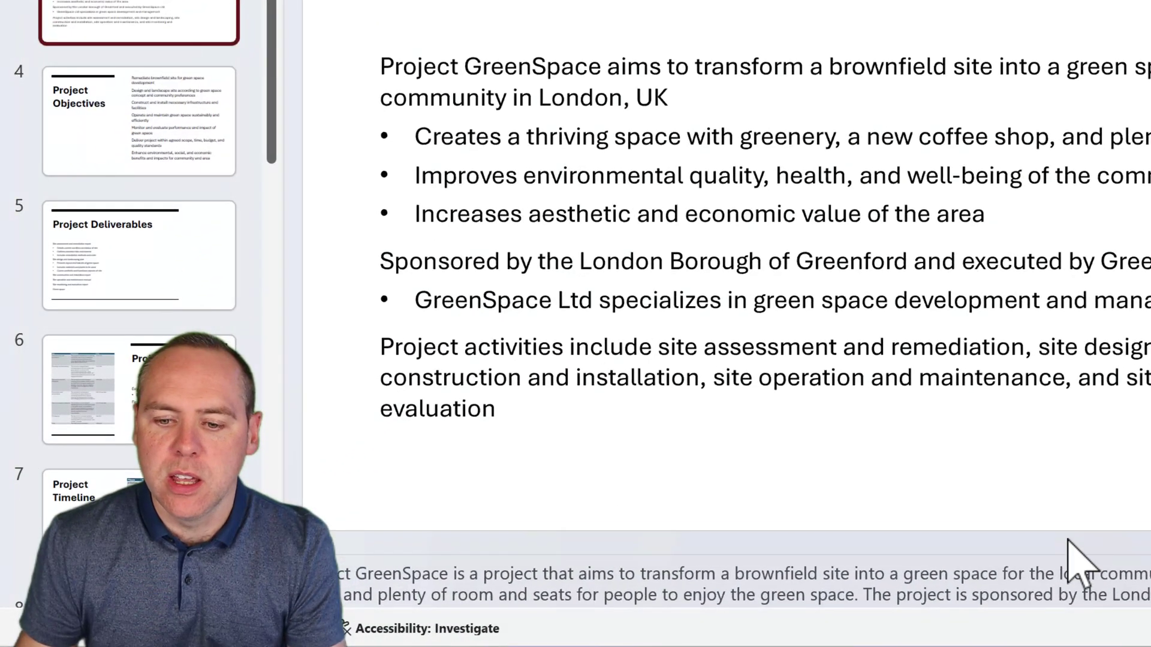
left_click(1047, 557)
left_click_drag(1035, 533, 1086, 286)
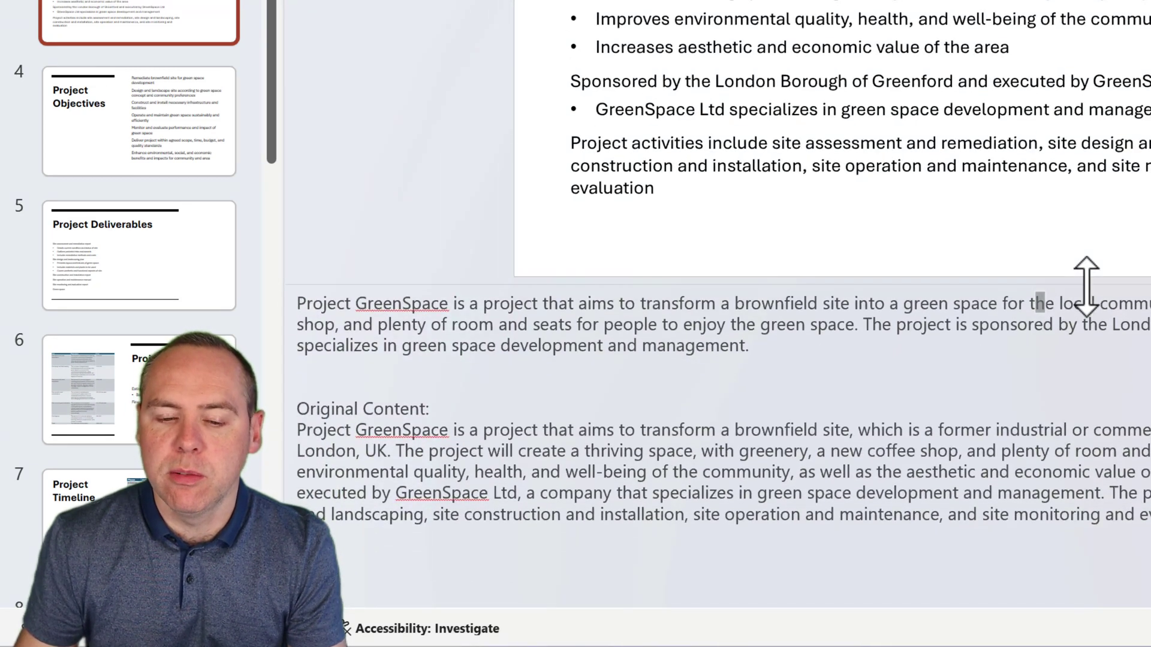
left_click_drag(789, 354, 270, 295)
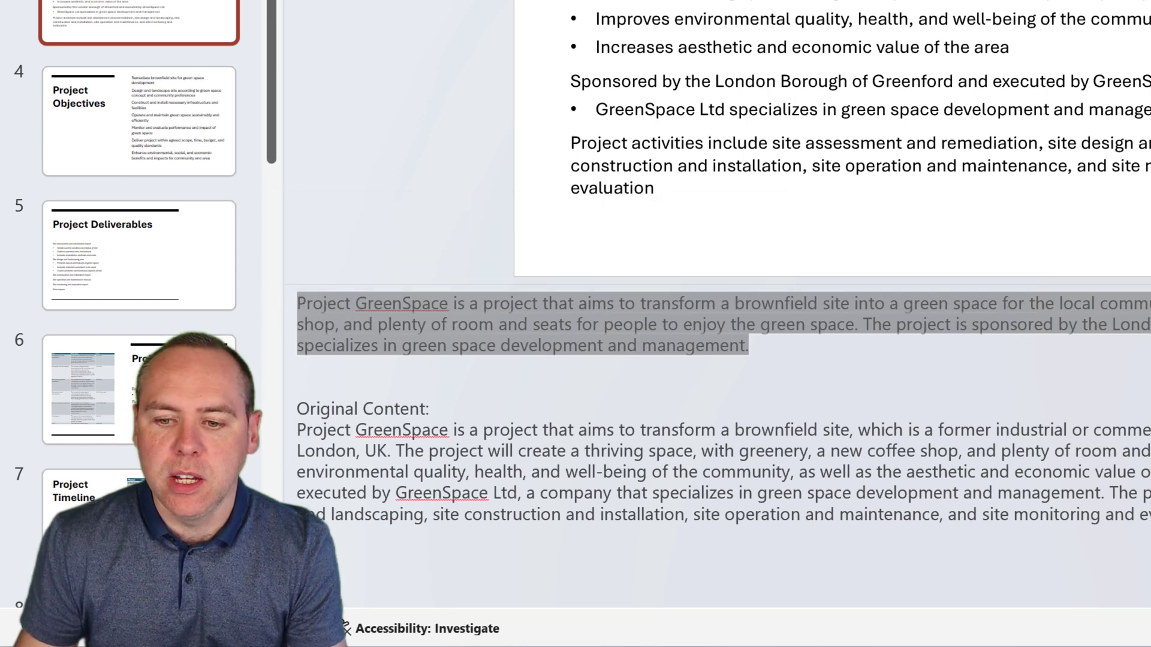
left_click_drag(1132, 515, 294, 431)
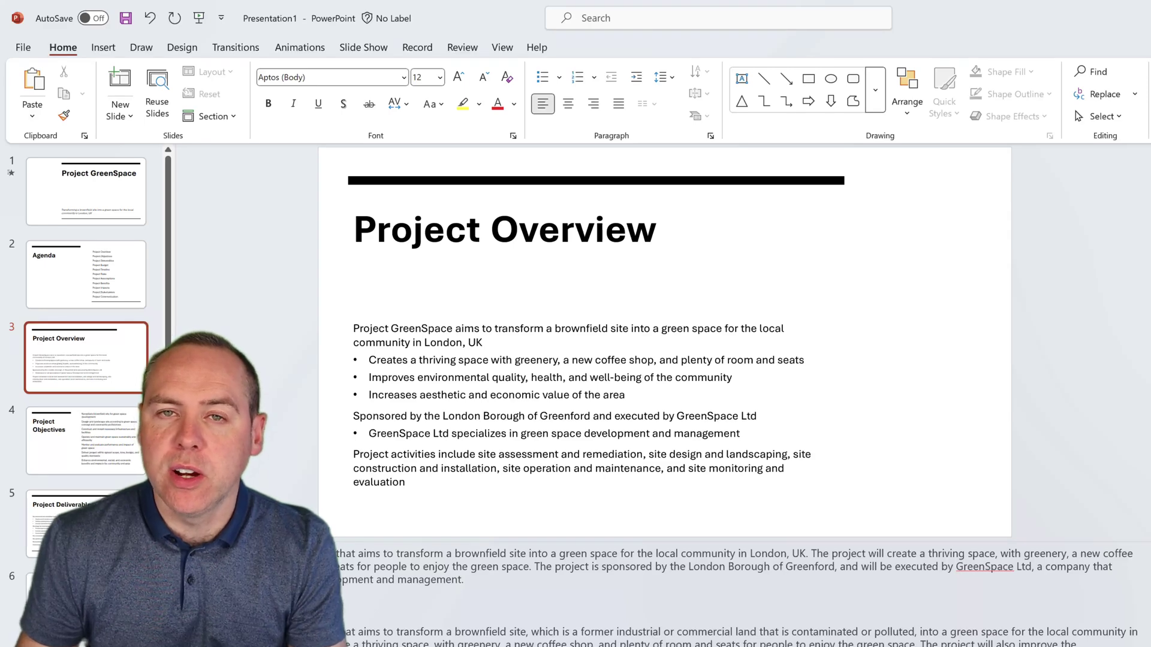
Apply the first dark Designer idea to the title slide and restyle the Agenda as coloured bars.
left_click(103, 183)
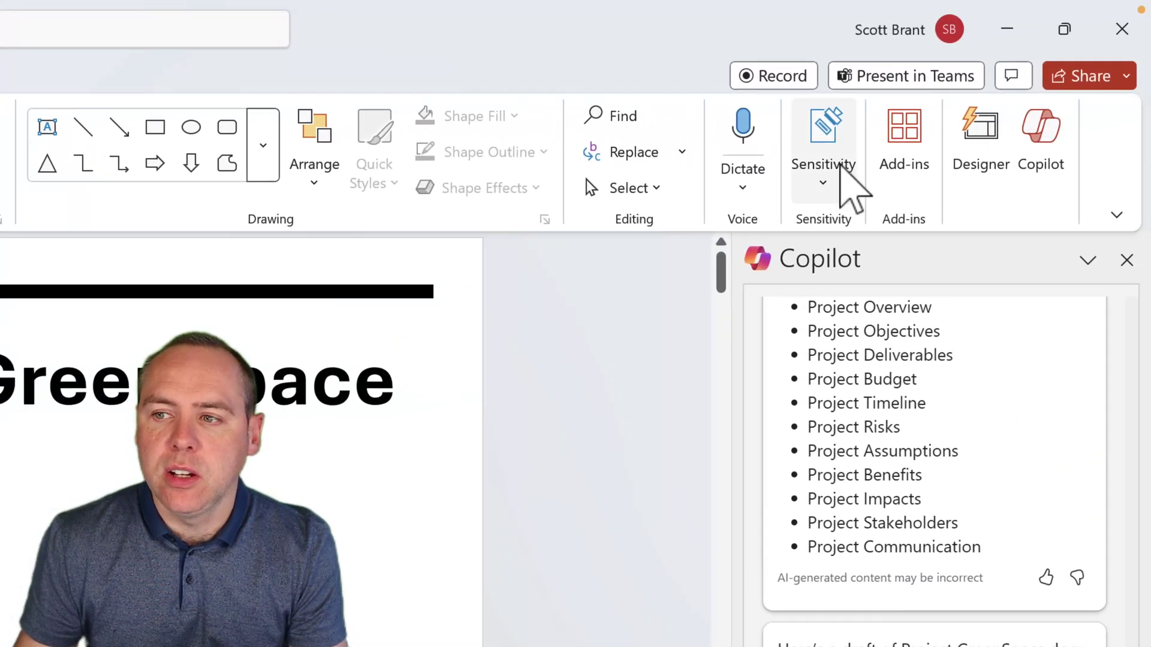
left_click(995, 151)
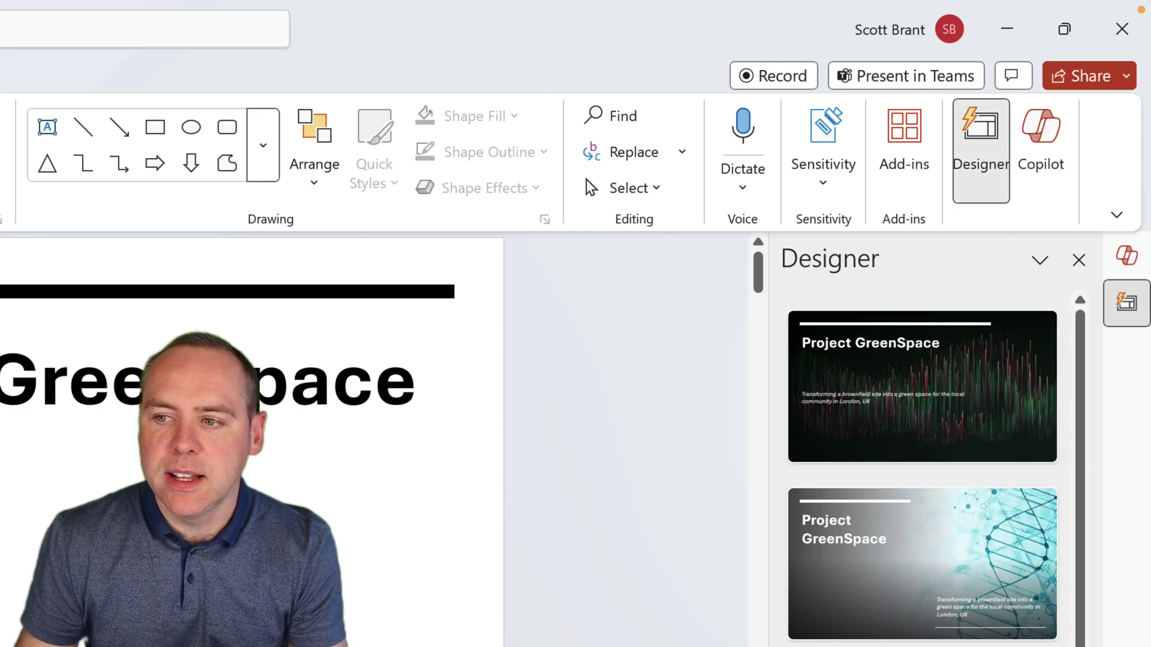
left_click(884, 408)
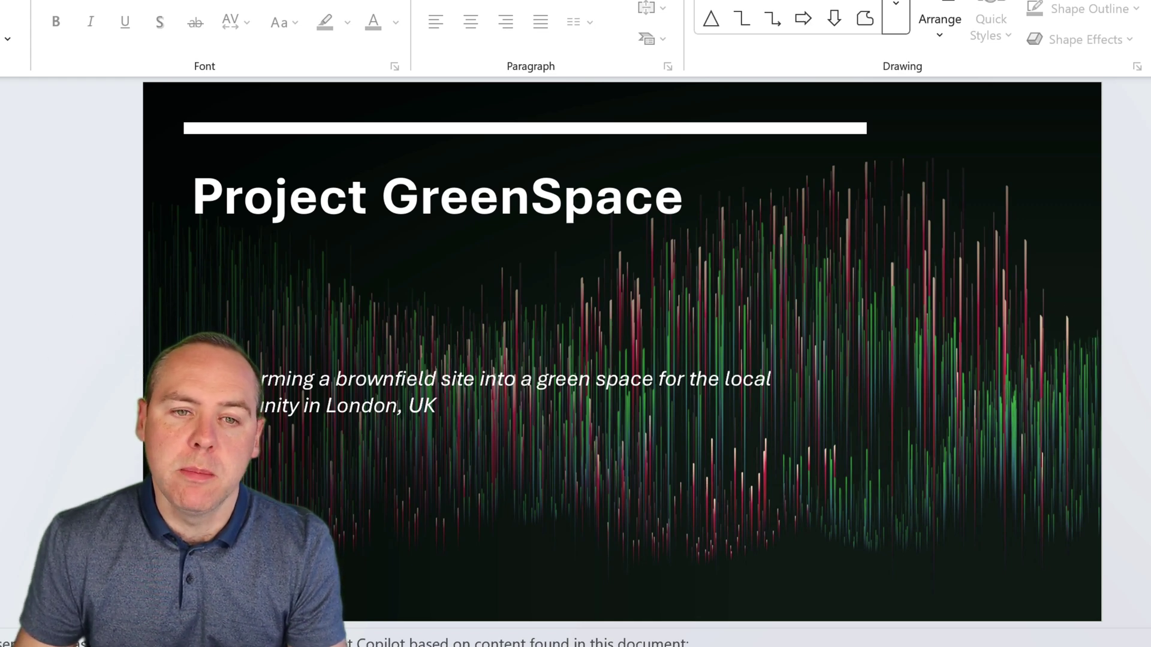
key("Page_Down")
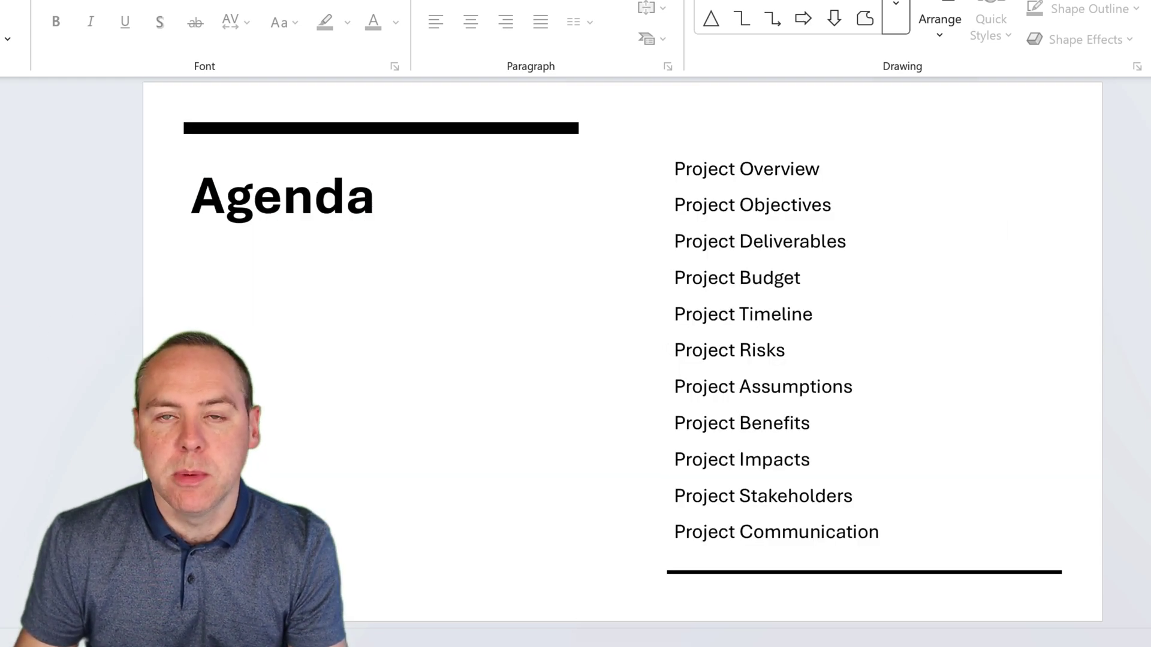
key("Page_Down")
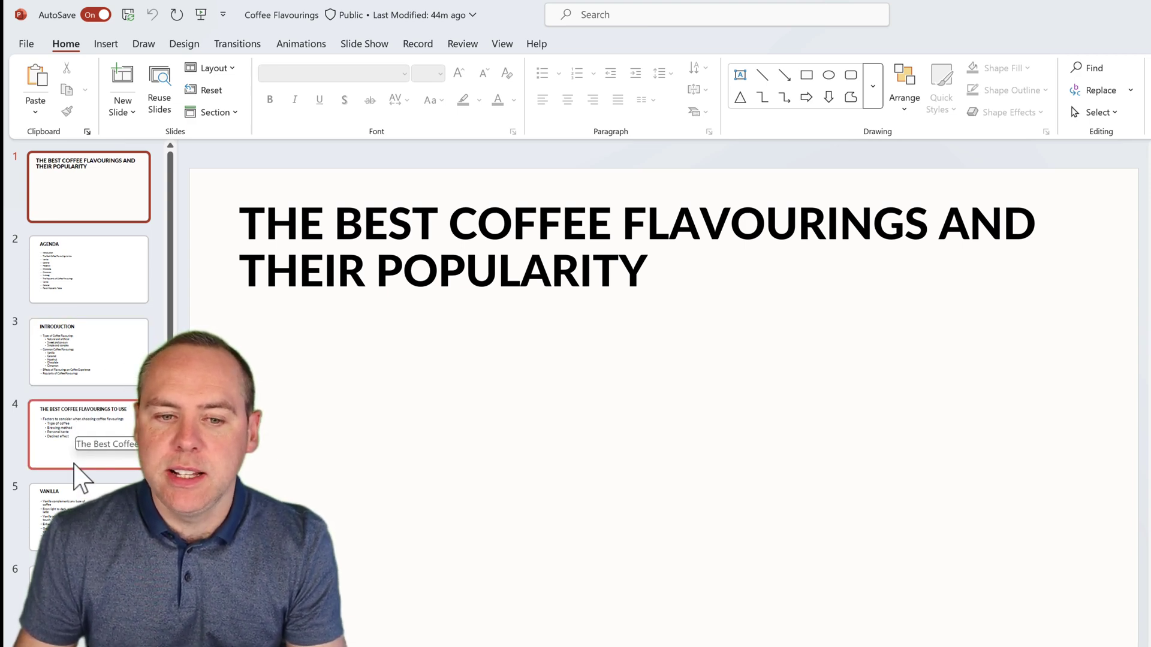
Browse the Coffee Flavourings slides from Vanilla through Flavor Popularity Table to Conclusion & Actions.
left_click(77, 502)
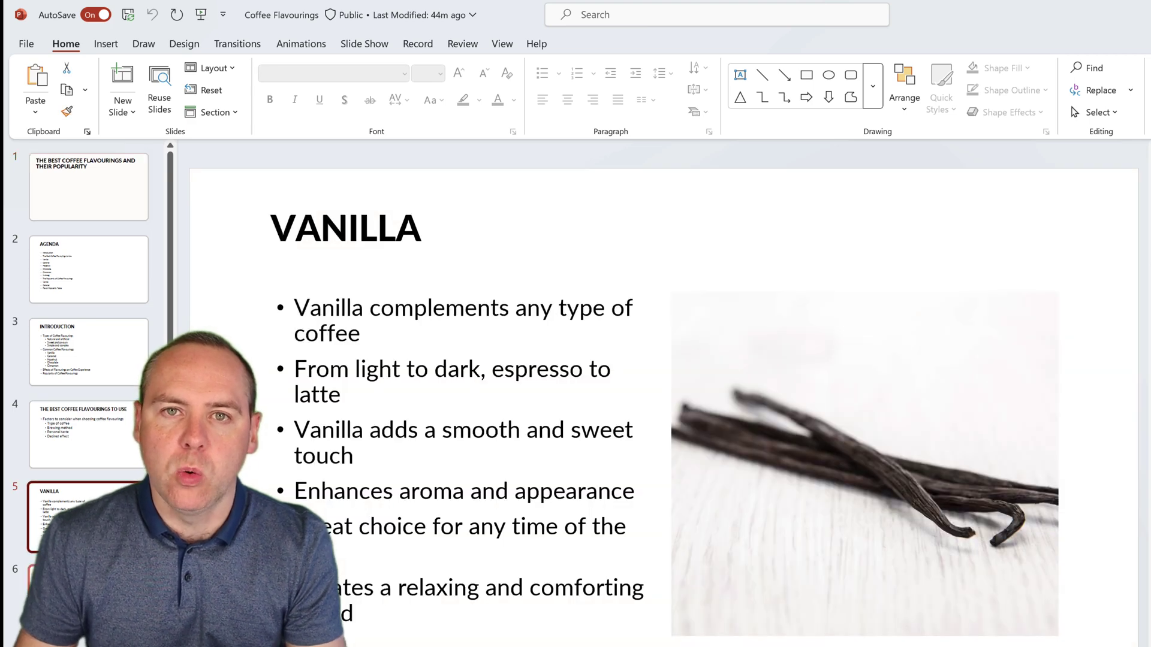
scroll(88, 389, "down", 2)
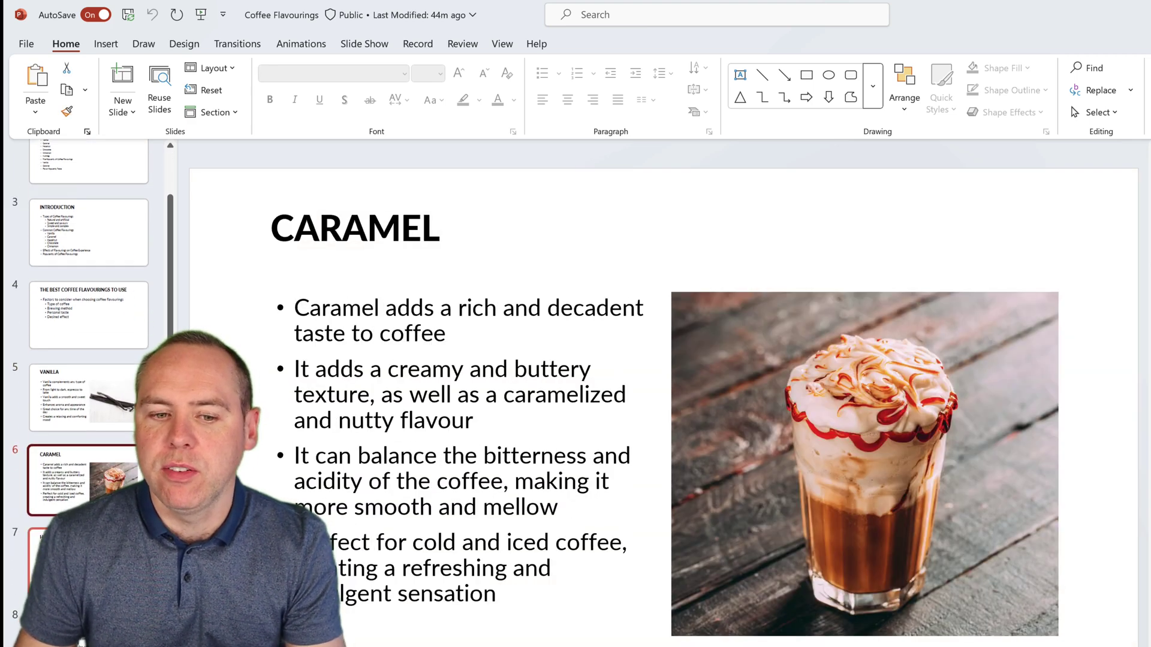
scroll(83, 396, "down", 10)
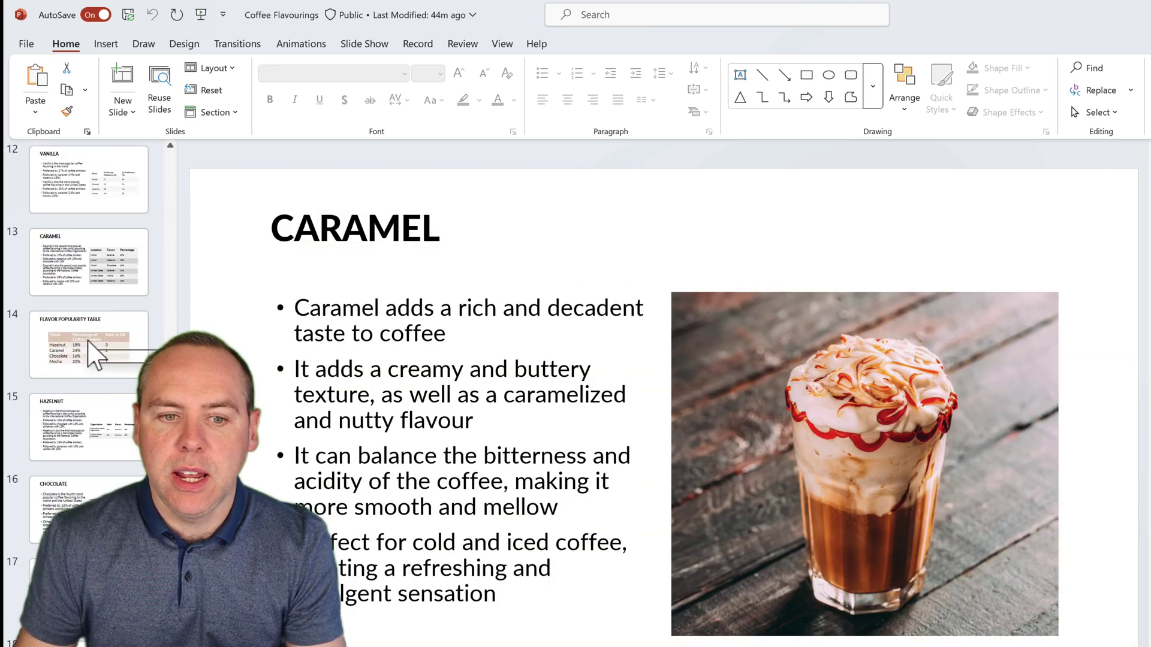
left_click(94, 359)
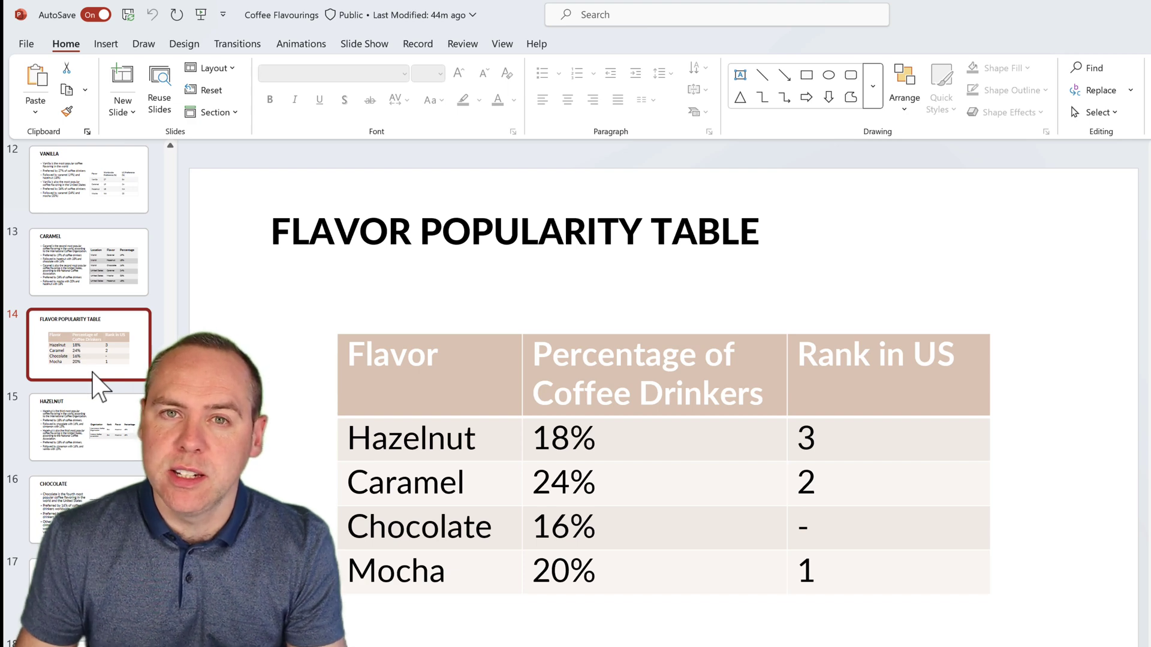
scroll(93, 384, "down", 1)
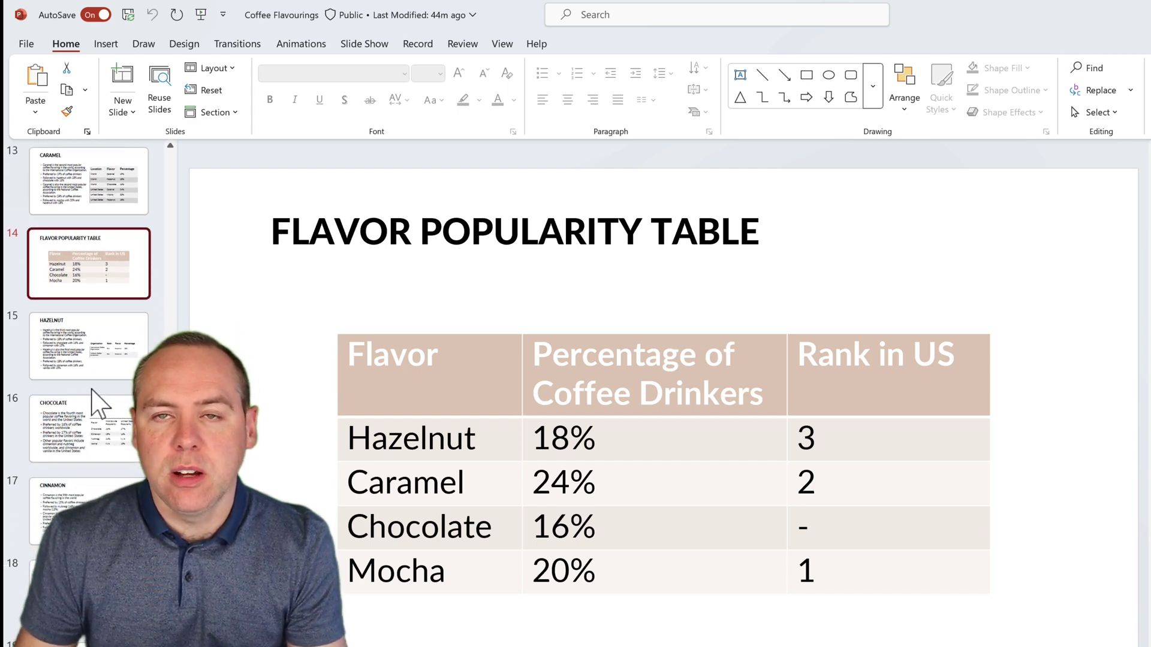
left_click(90, 593)
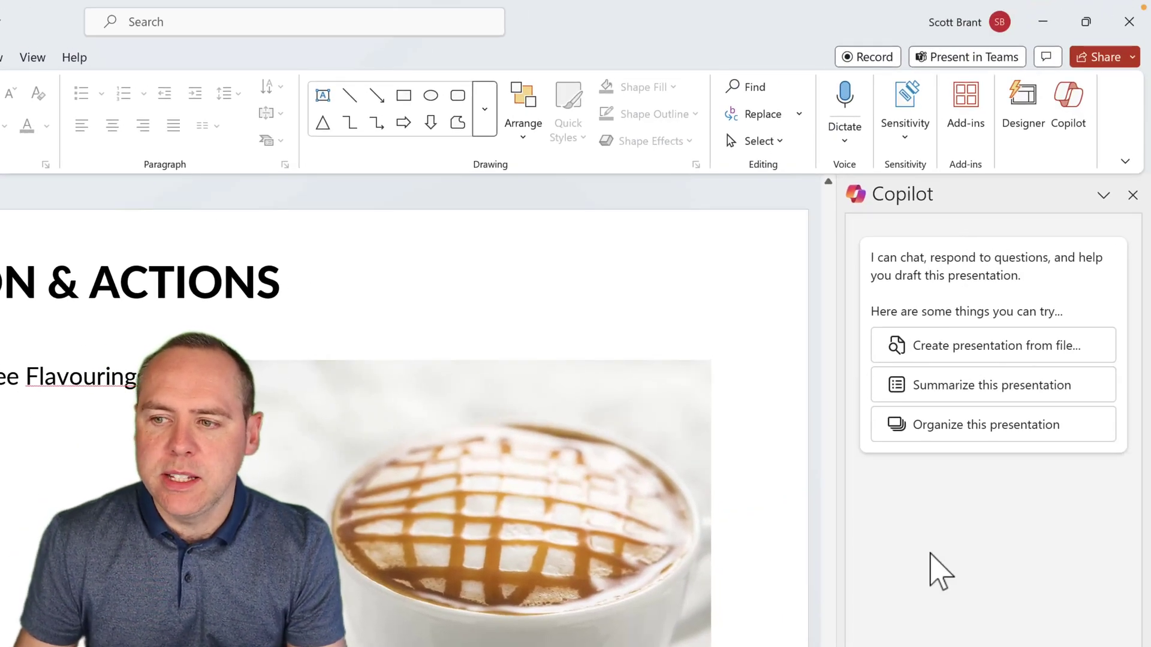
Get Copilot's five-idea cited summary of the deck and jump to the slide cited for Caramel.
left_click(944, 388)
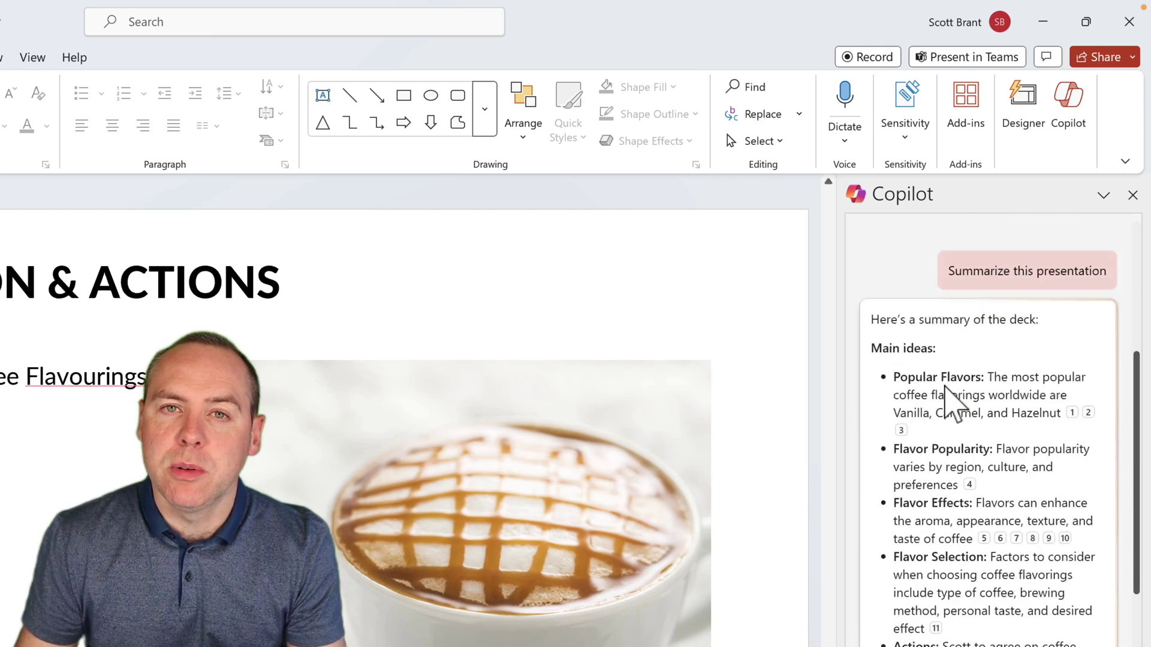
mouse_move(932, 511)
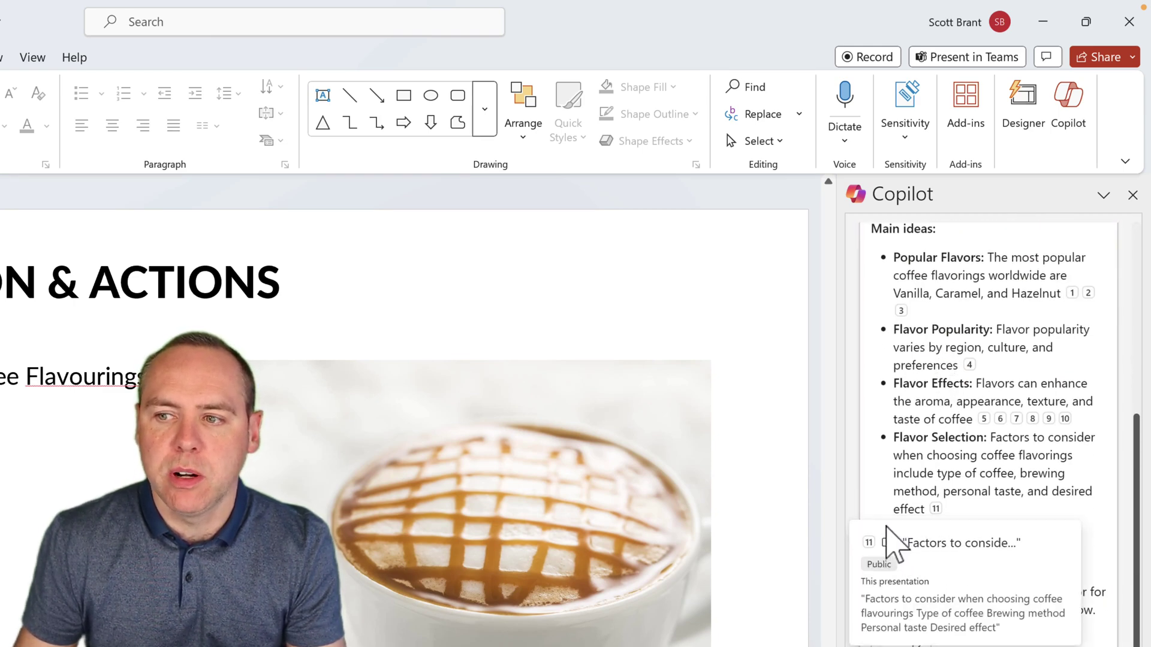
scroll(857, 540, "up", 1)
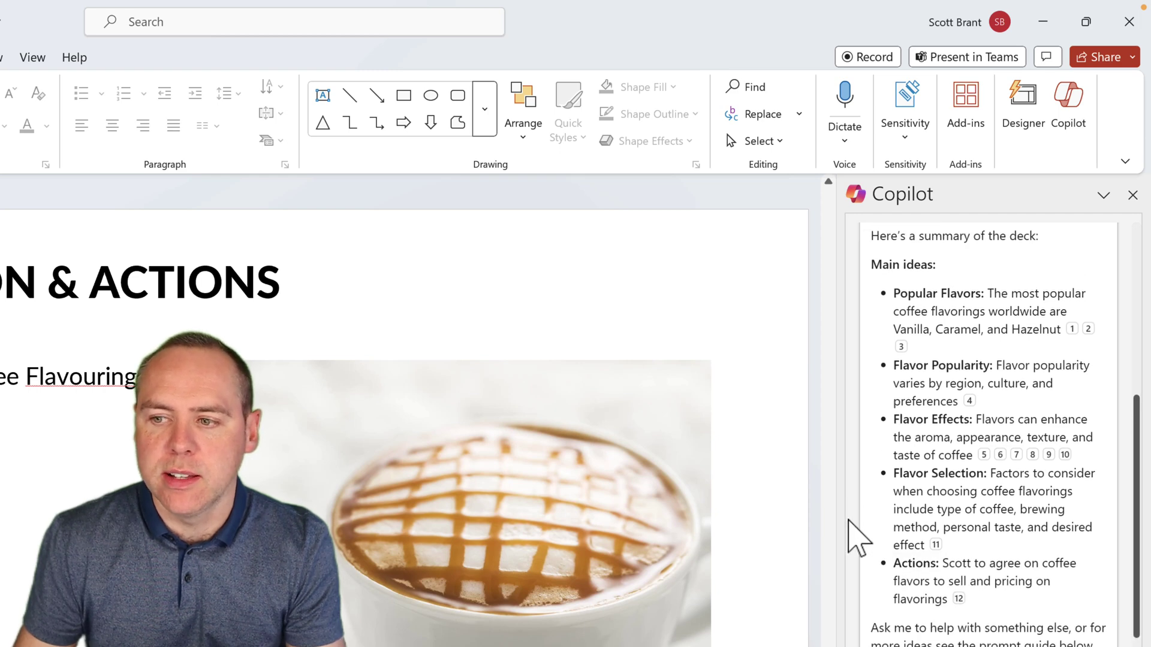
mouse_move(1088, 331)
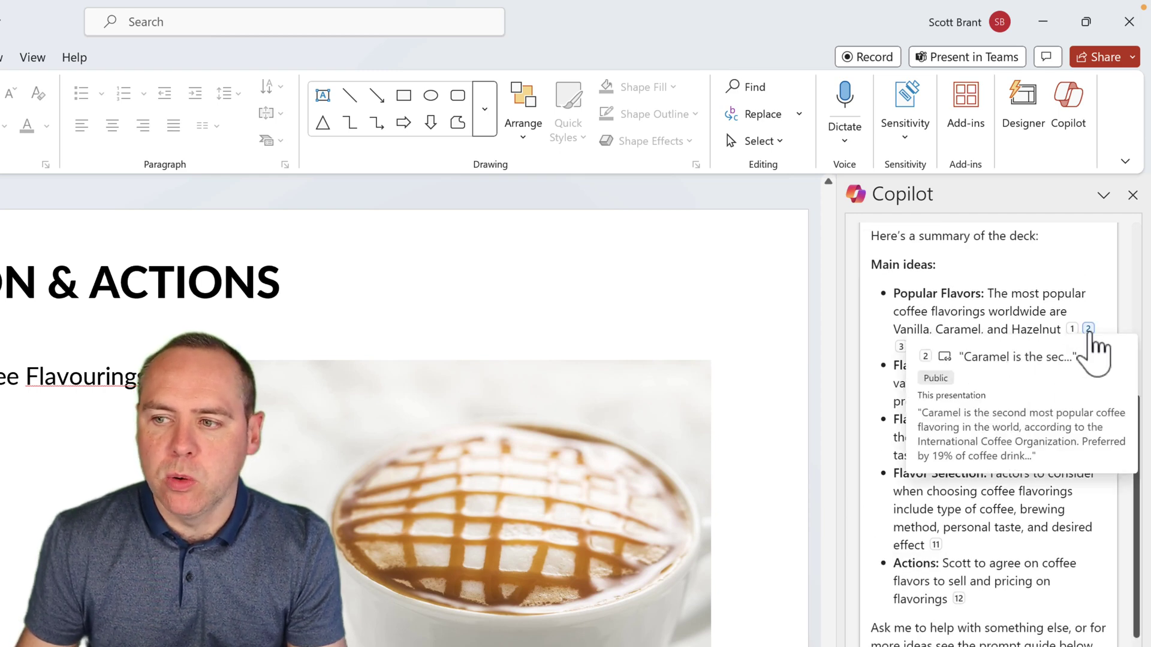
left_click(1089, 331)
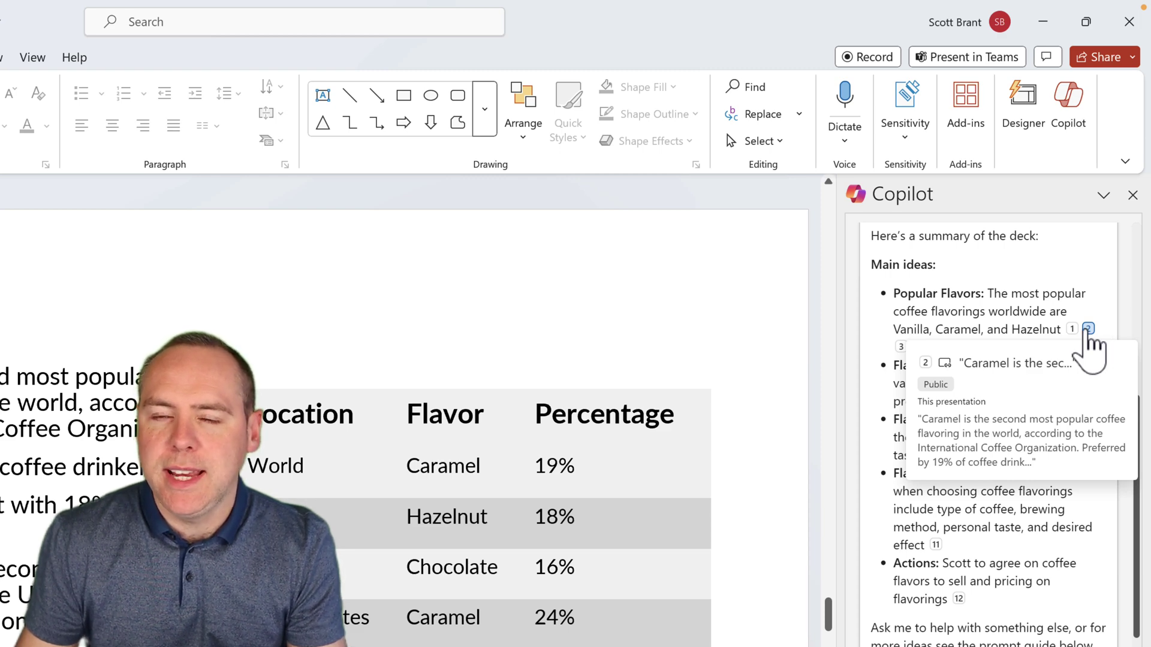
mouse_move(1072, 330)
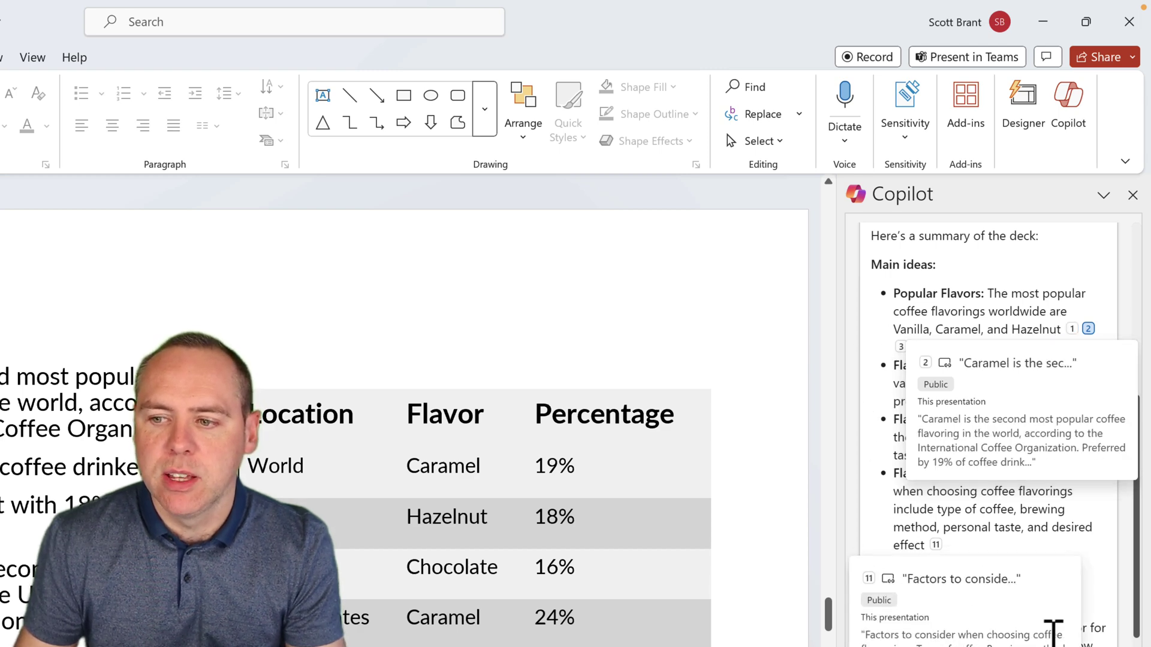
Scroll through Copilot's answer recommending Vanilla as the best flavouring.
scroll(1096, 602, "down", 2)
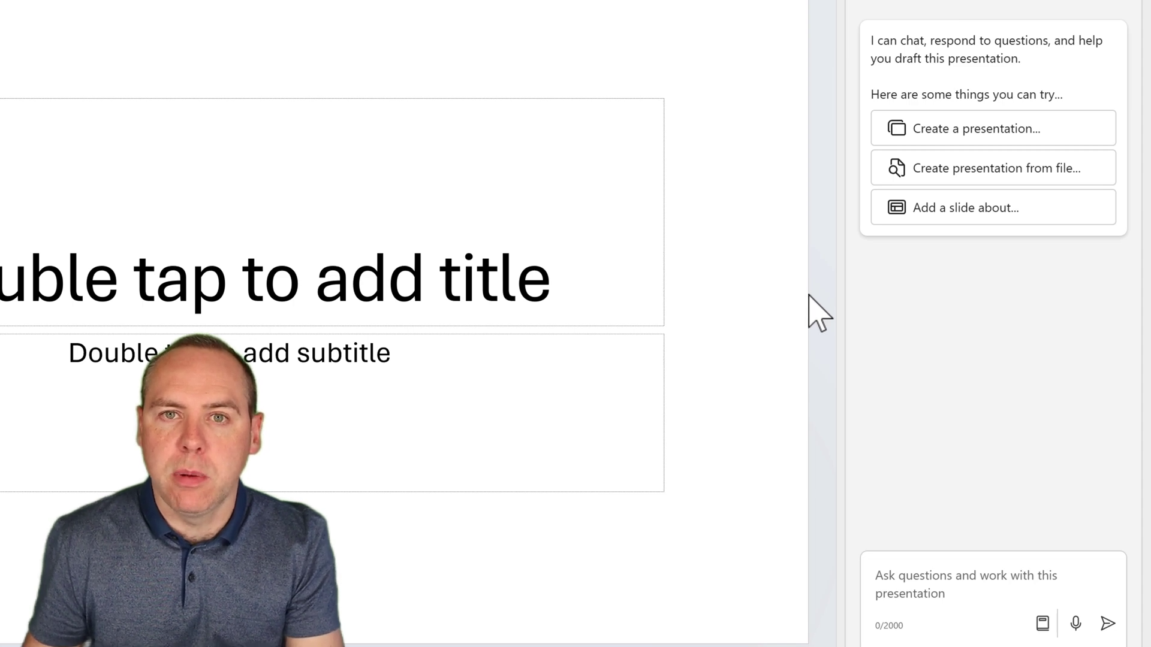
Paste the Project Greenspace prompt about London greenspaces and volunteering into Copilot and send it.
left_click(966, 592)
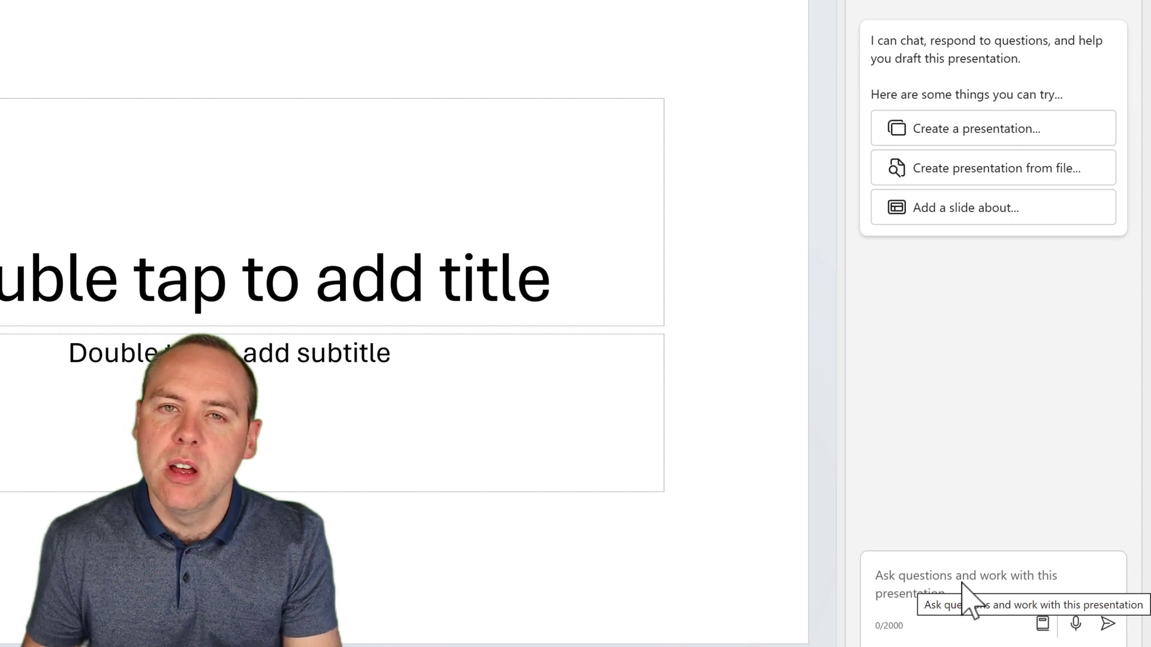
type("Create a Presentation File for Project Greenspace. The presentation is for the community of the Greenspace, I would like to focus on the benefits of Greenspaces in London, the benefits to the community and environment and also ask for volunteers. I would like the PowerPoint to have designs around green spaces, trees, grass and volunteering and made to look professional")
key("Return")
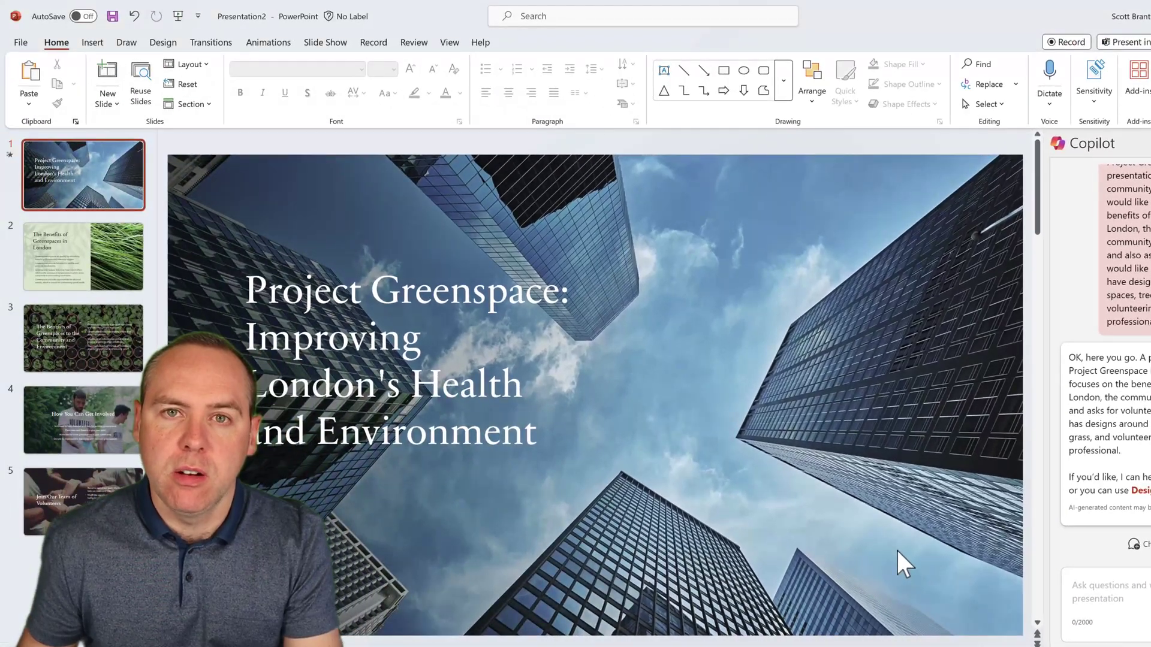
Review slides 2–5, from The Benefits of Greenspaces in London to Join Our Team of Volunteers.
mouse_move(895, 547)
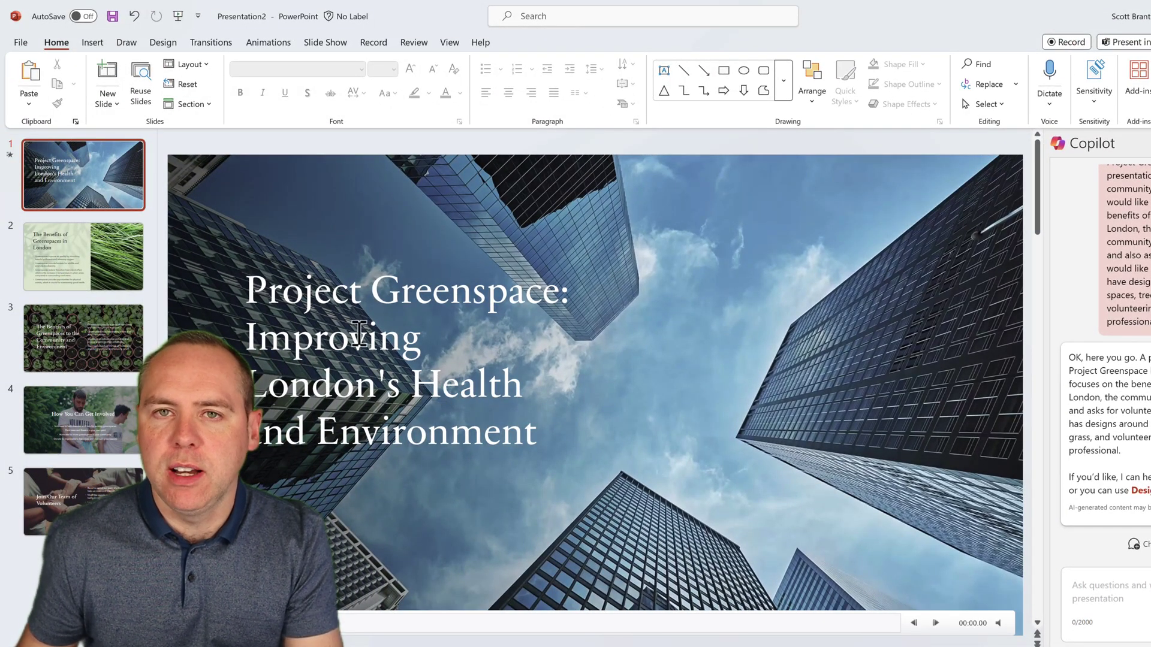
left_click(96, 266)
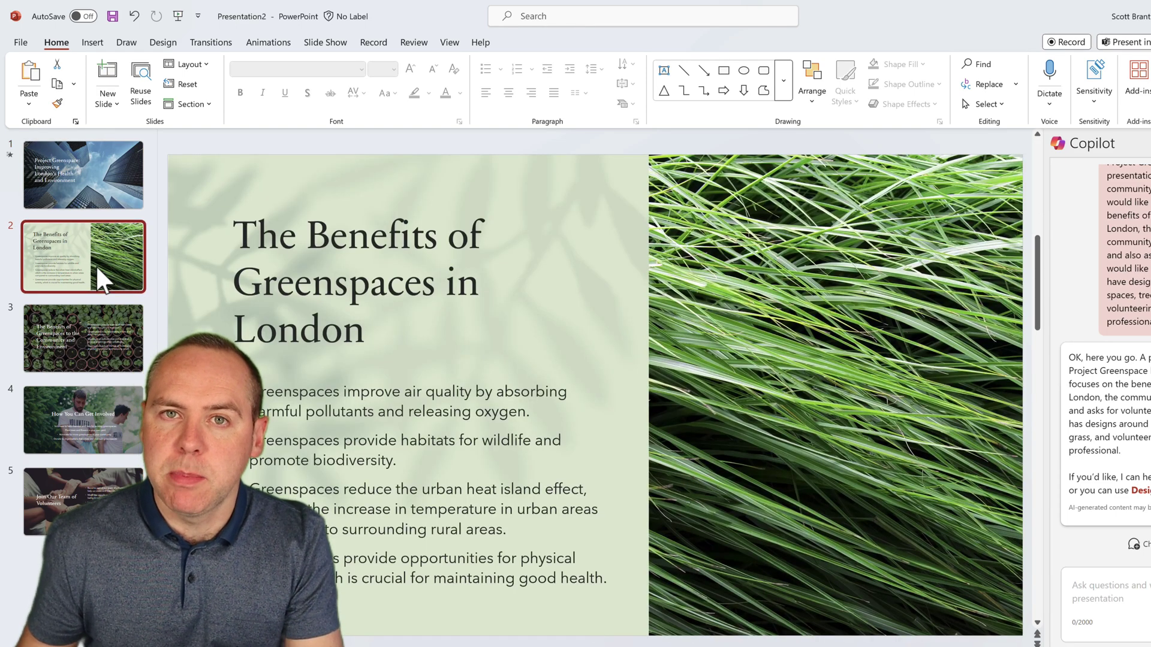
left_click(80, 350)
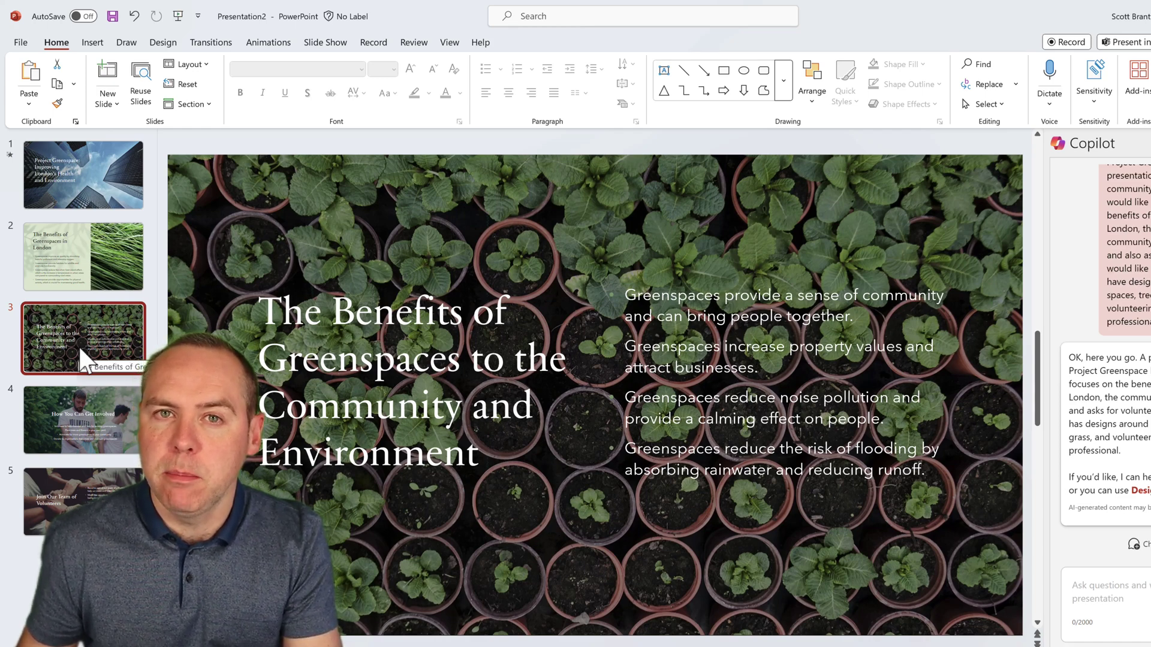
left_click(50, 427)
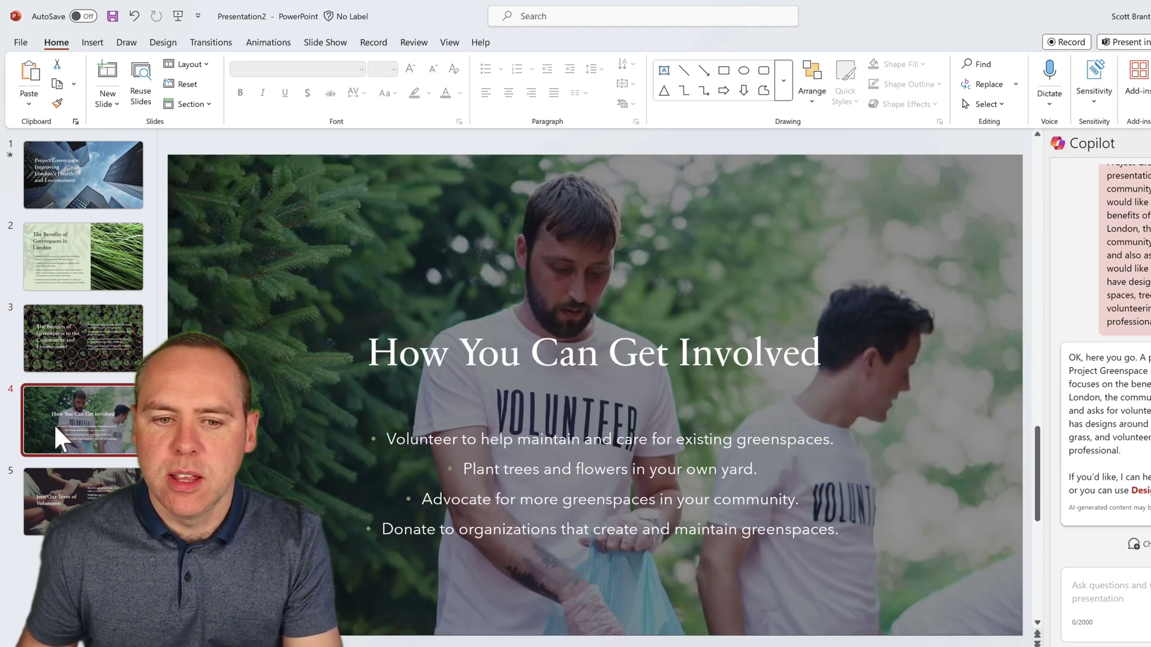
left_click(52, 494)
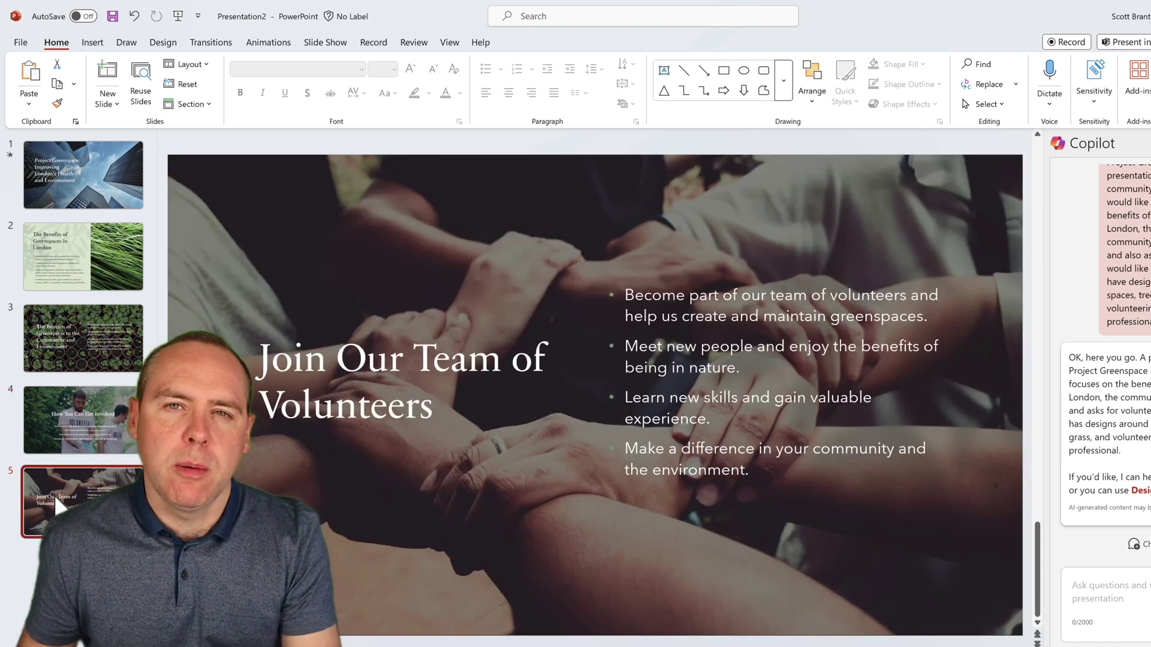